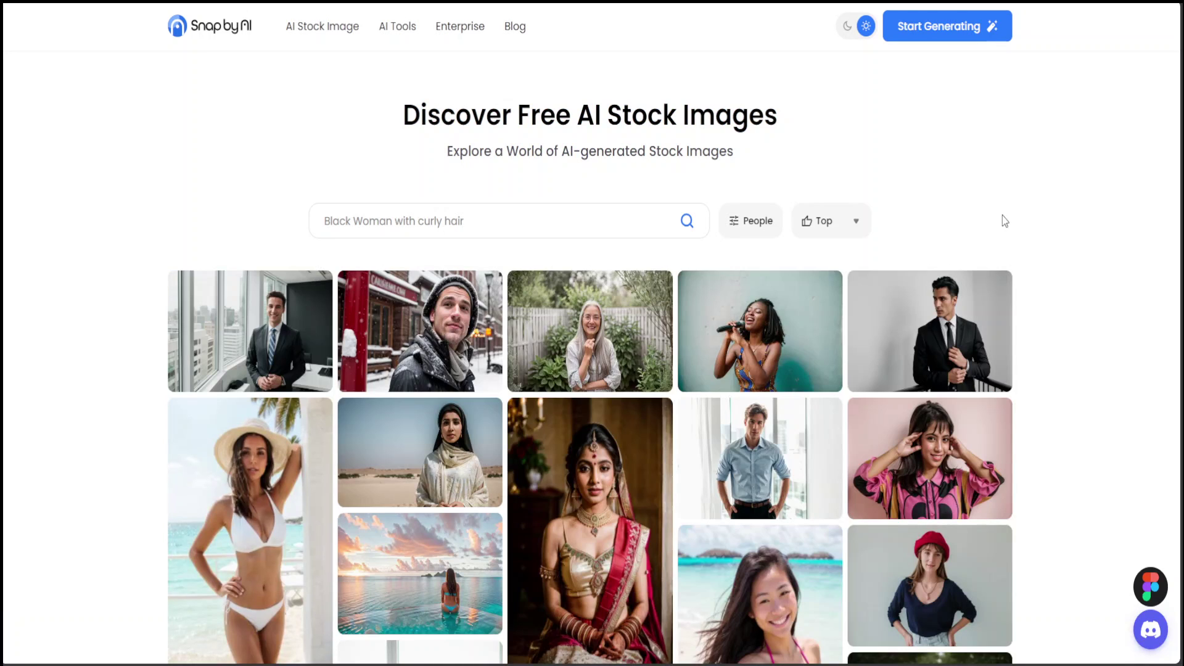
Search the stock images for "A glamorous female movie star from the golden age of Hollywood, draped in an elegant gown, posing on the red carpet.".
scroll(1058, 171, down, 5)
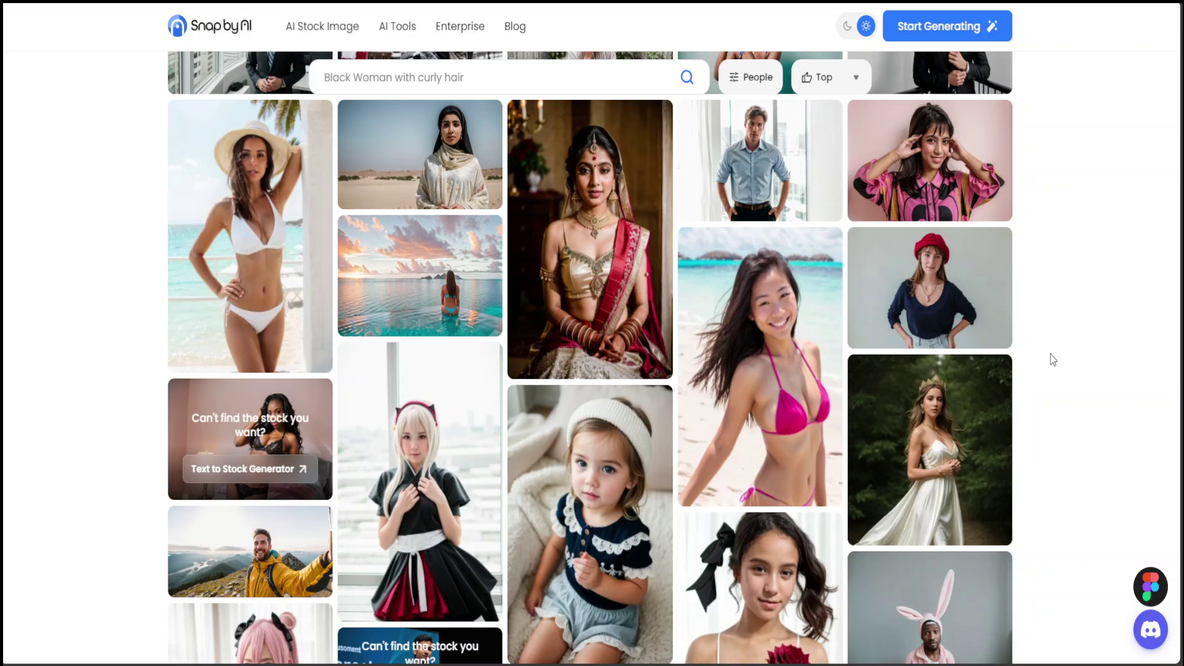
scroll(1052, 351, up, 5)
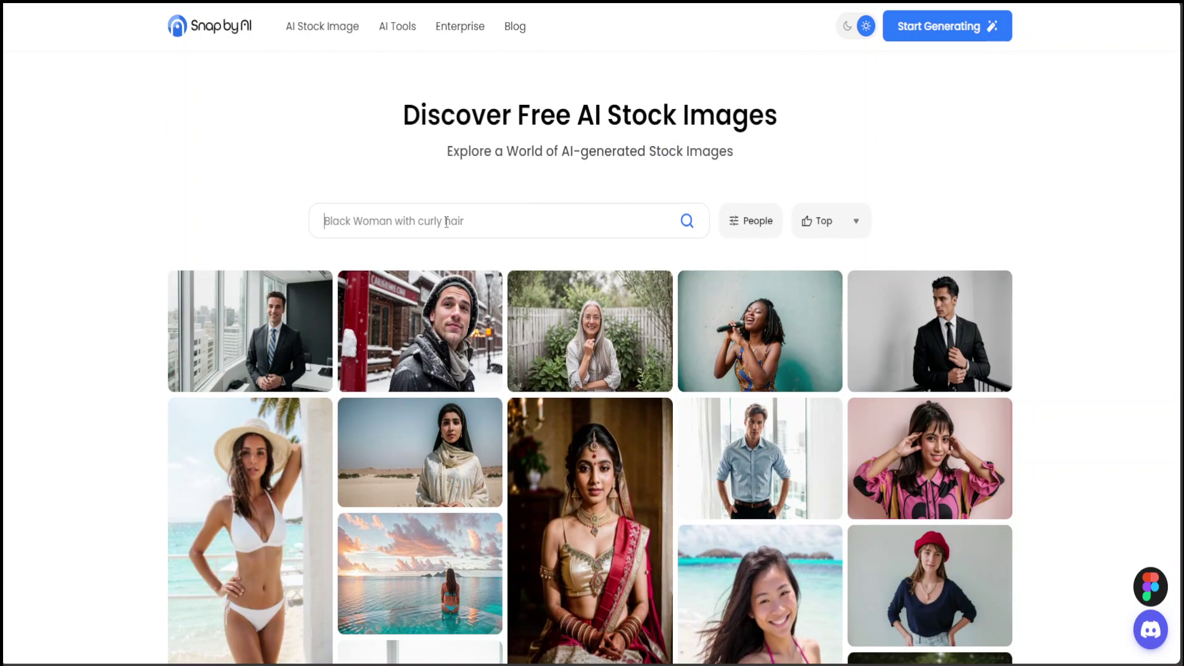
click(446, 222)
key(ctrl+v)
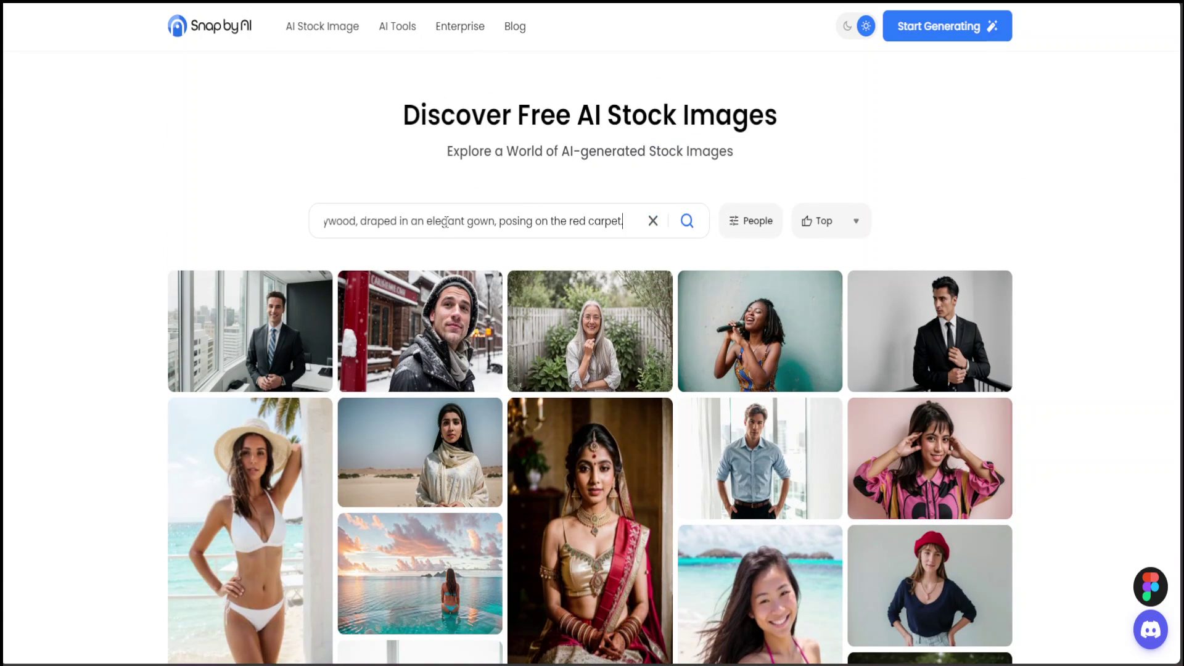
key(Home)
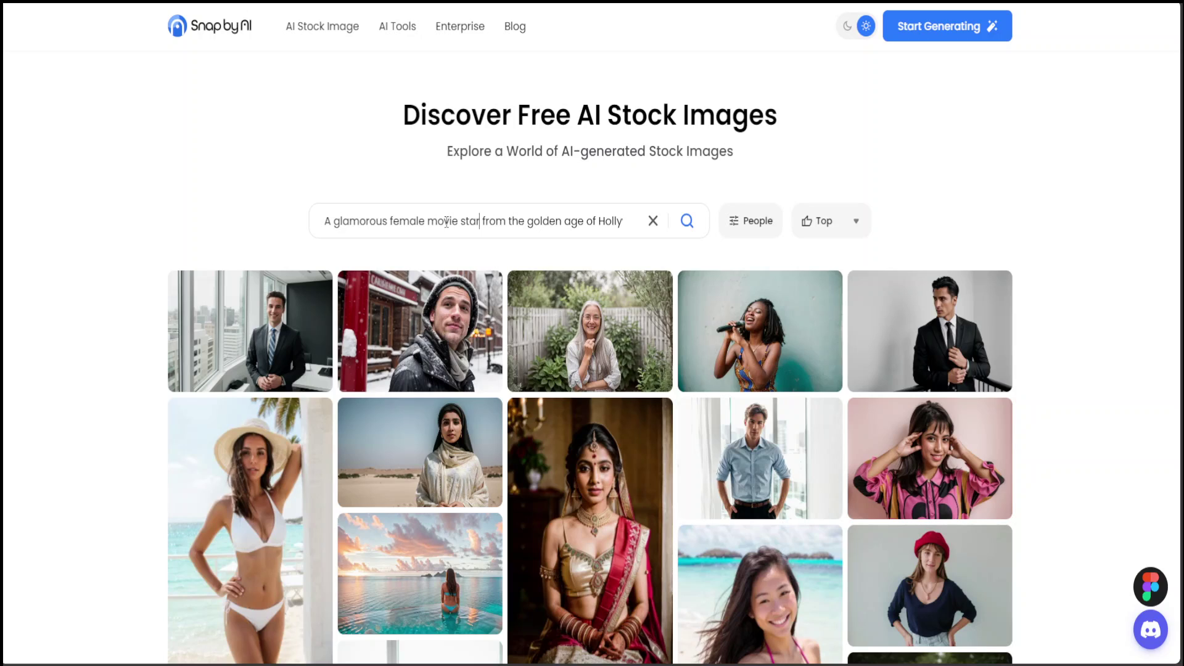
key(Right)
key(Right)
key(Right)
key(Right)
key(Right)
key(Right)
key(Right)
key(Right)
key(Right)
key(Right)
key(Right)
key(Right)
key(Right)
key(Right)
key(Right)
key(Right)
key(Right)
key(Right)
key(Right)
key(Right)
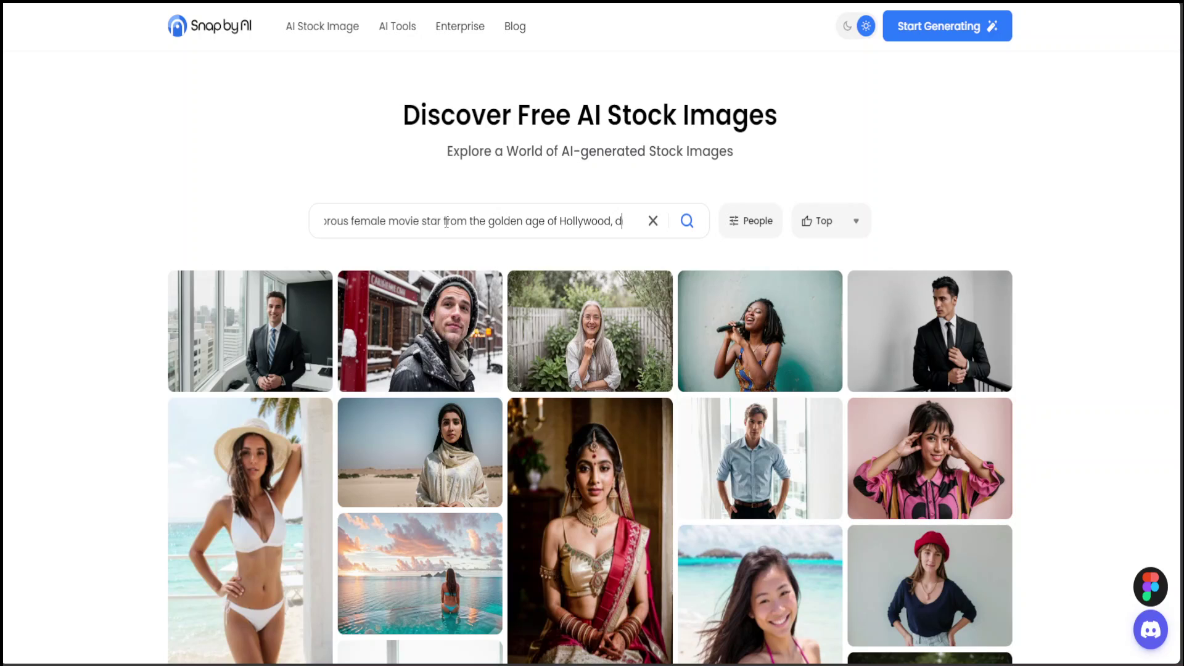
key(Right)
key(Right)
key(Right)
key(Right)
key(Right)
key(Right)
key(Right)
key(Right)
key(Right)
key(Right)
key(Right)
key(Right)
key(Right)
key(Right)
key(Right)
key(Right)
key(Right)
key(Right)
key(Right)
key(Right)
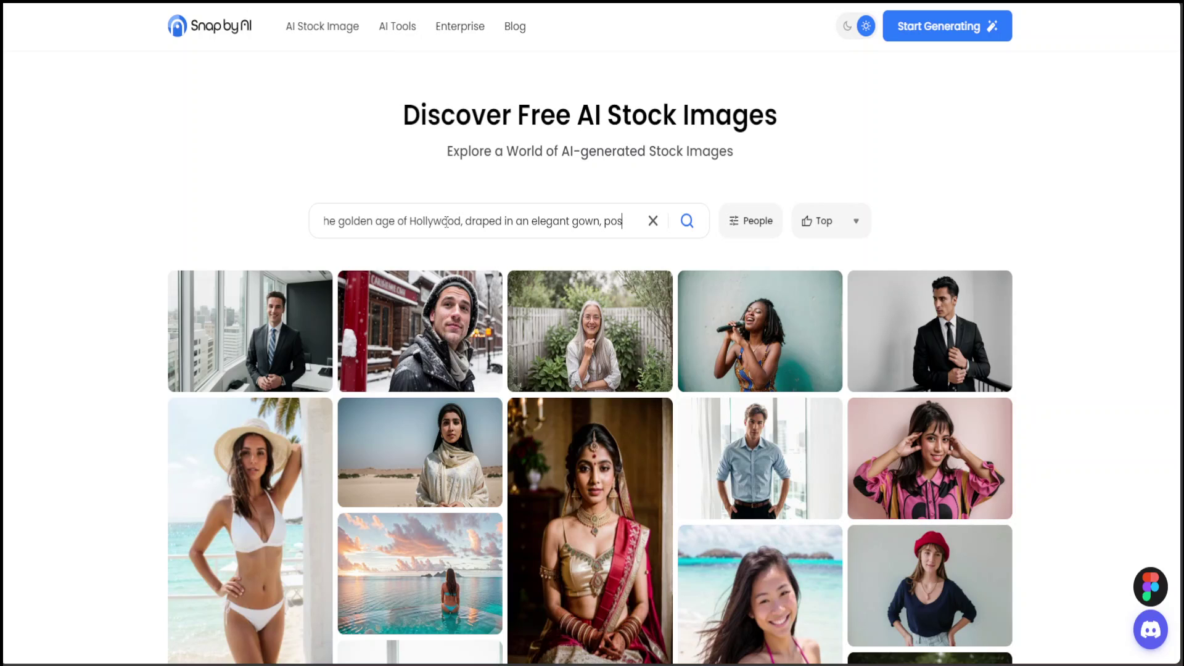
key(Right)
key(Right)
key(Right)
key(Right)
key(Right)
key(Right)
key(Right)
key(Right)
key(Right)
key(Right)
key(Right)
key(Right)
key(Right)
key(Right)
key(Right)
key(Right)
key(Right)
key(Right)
key(Right)
key(Right)
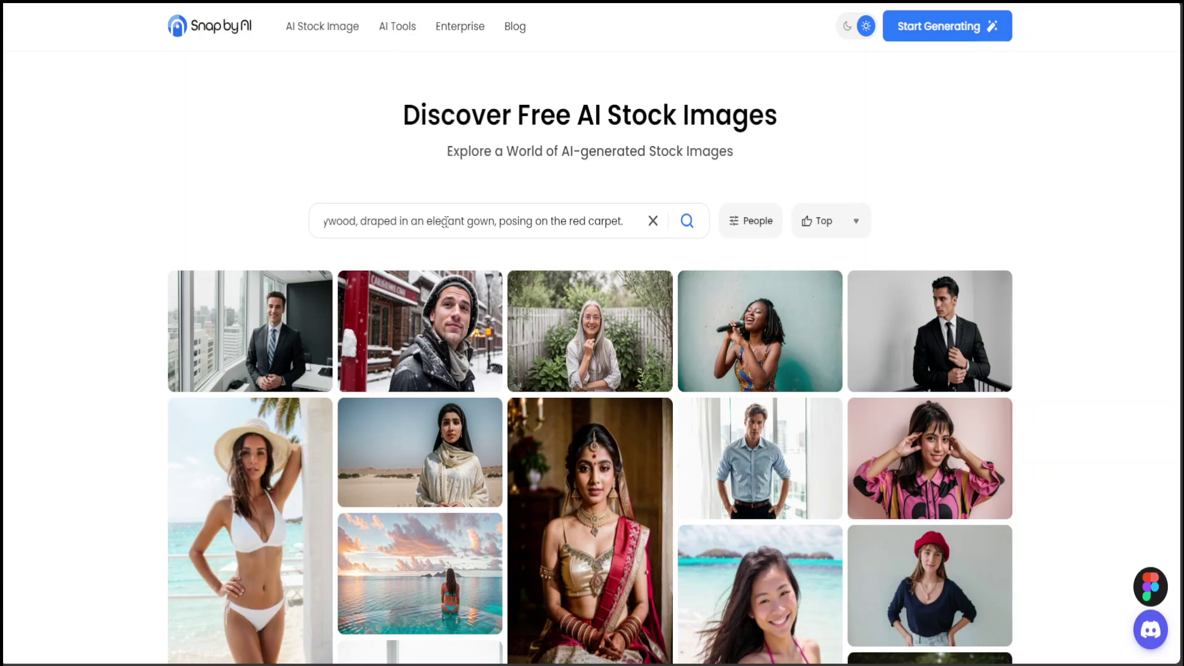
key(Return)
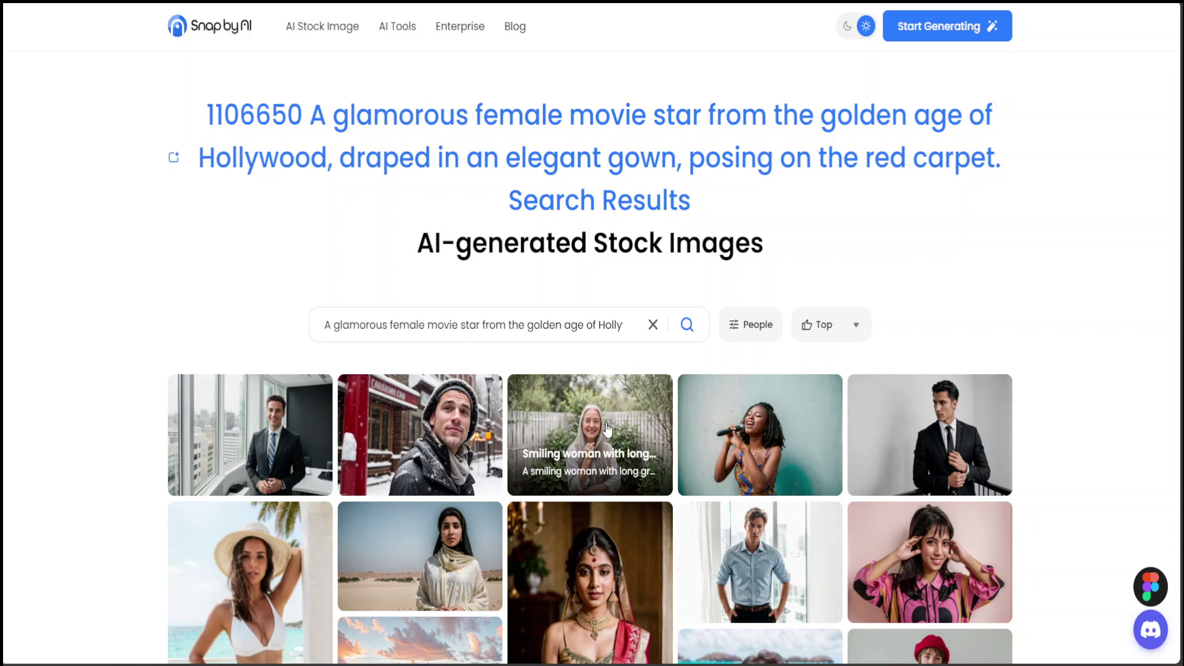
Shorten the search to "A glamorous female", rerun it and browse through the resulting images.
scroll(1110, 325, down, 3)
scroll(1147, 326, up, 2)
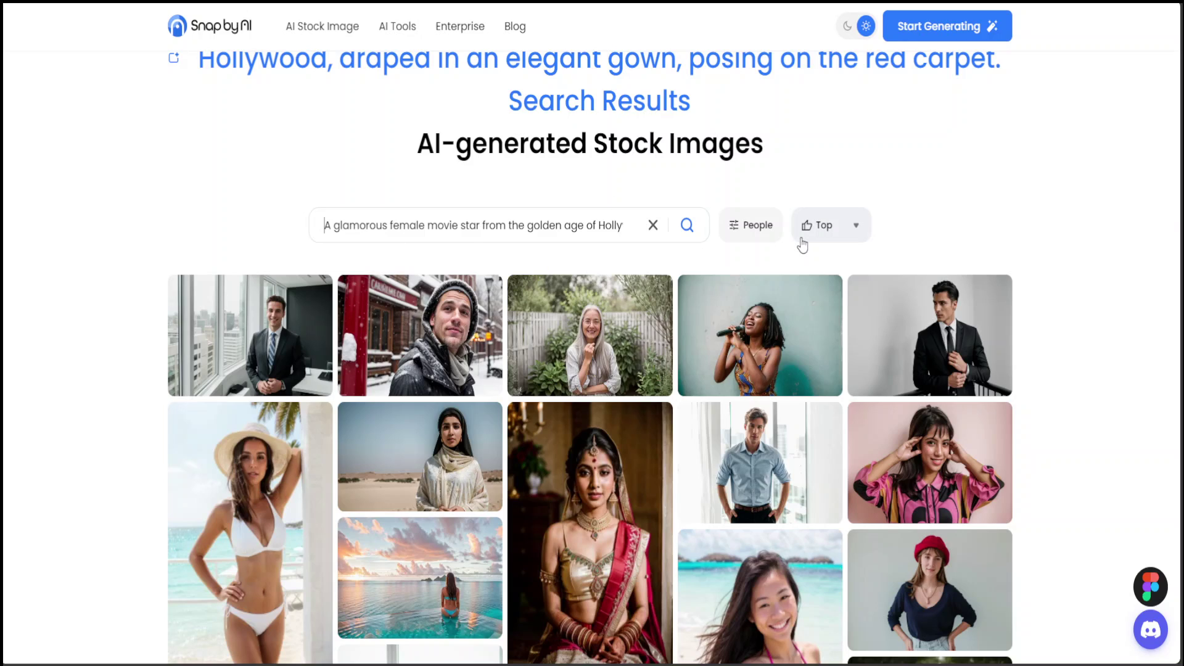
key(ctrl+Right)
key(shift+End)
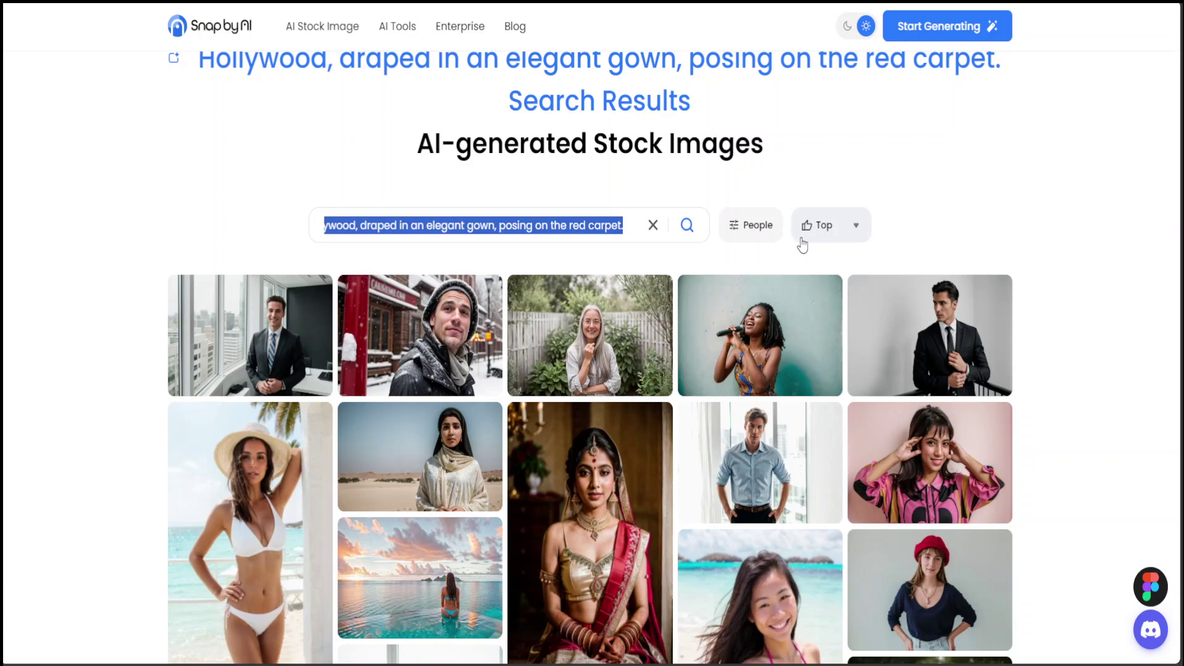
key(Delete)
key(Return)
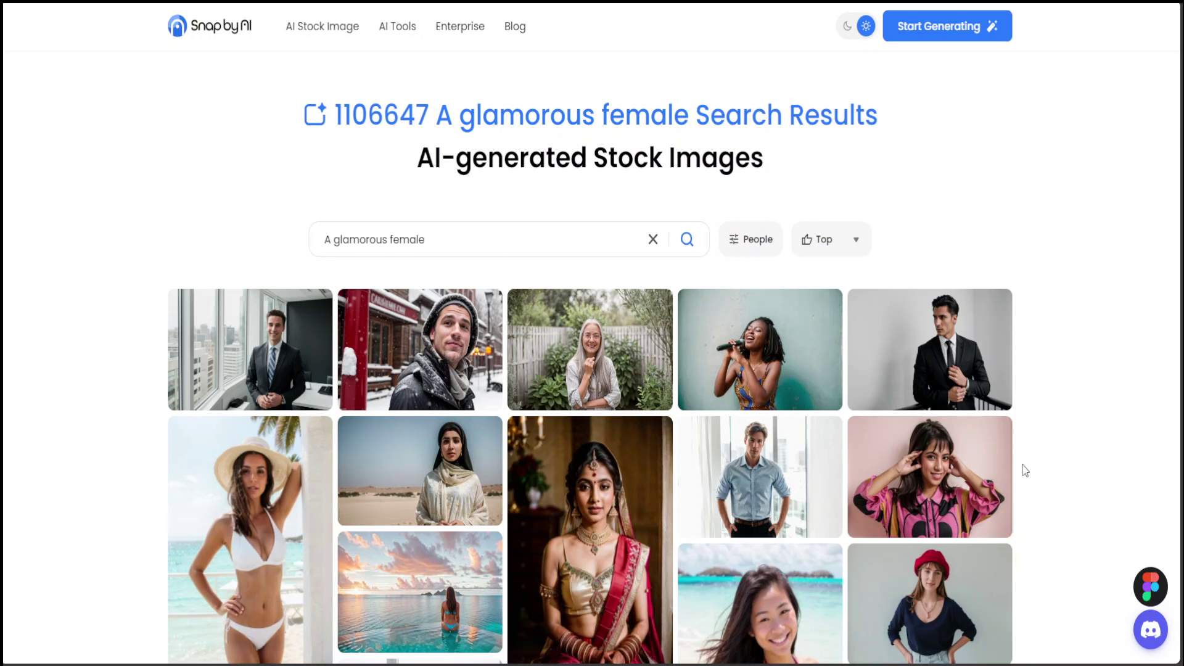
scroll(1094, 469, down, 15)
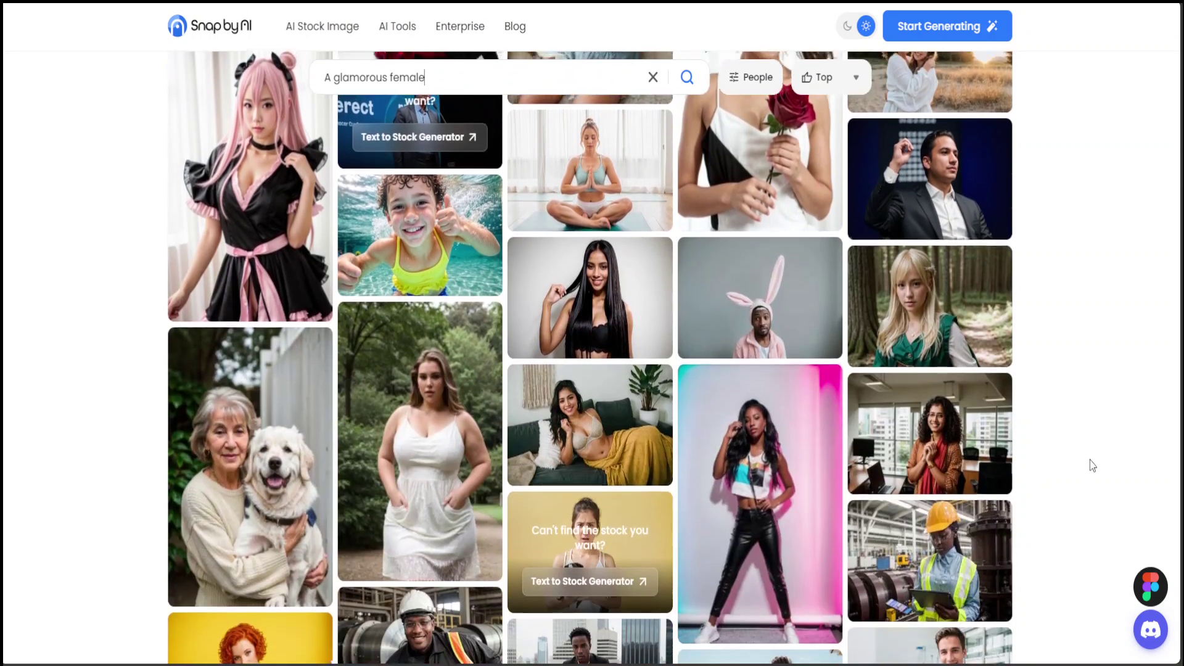
scroll(1093, 463, down, 5)
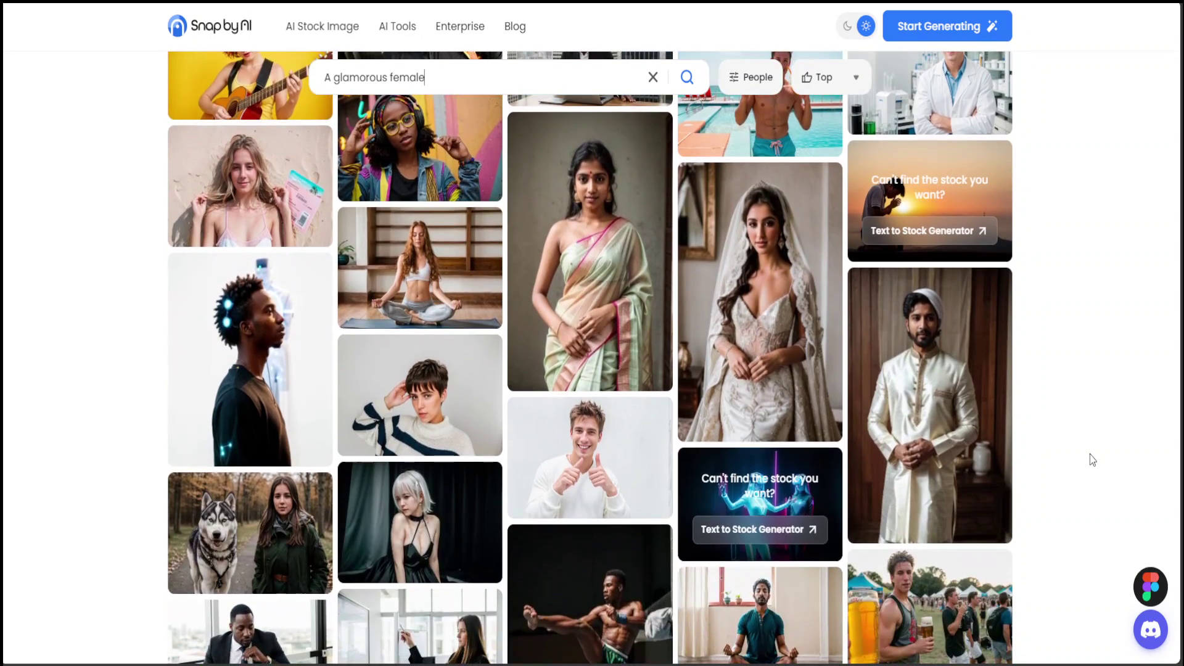
scroll(1092, 459, down, 3)
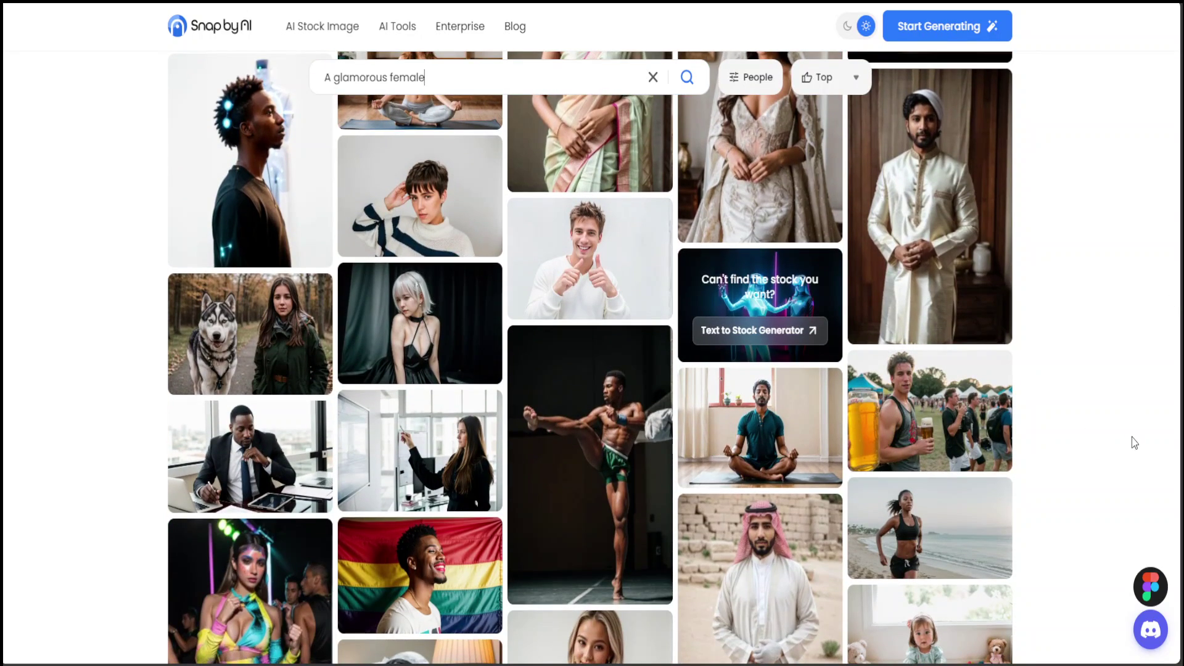
scroll(1003, 468, up, 20)
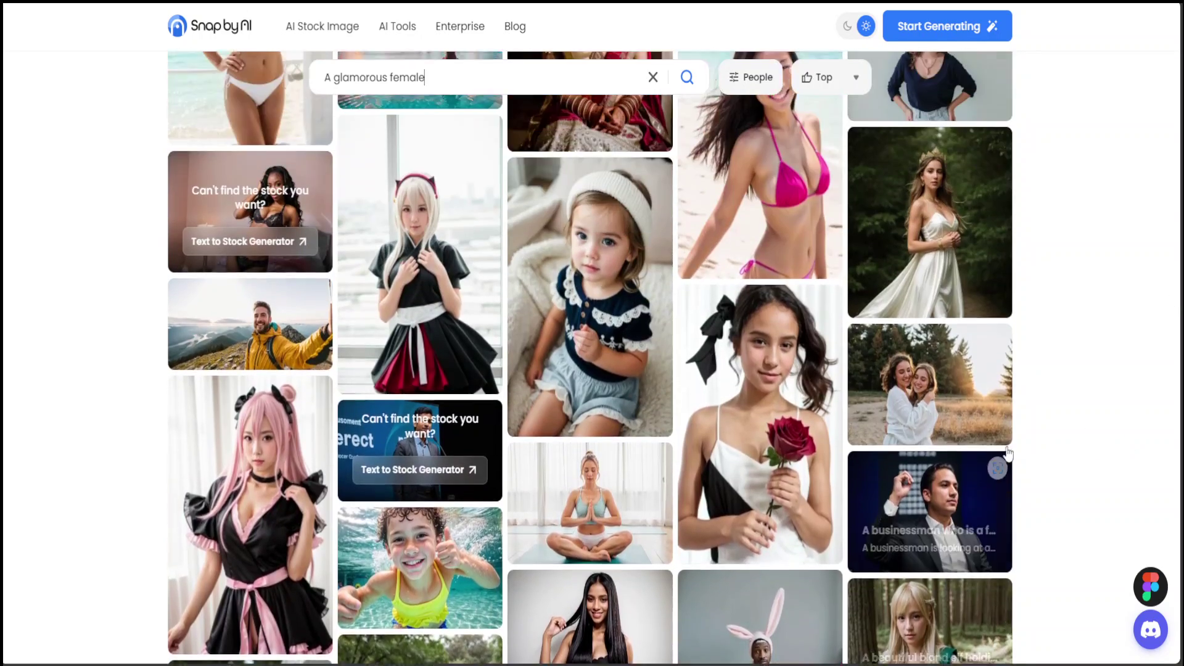
scroll(1003, 444, up, 2)
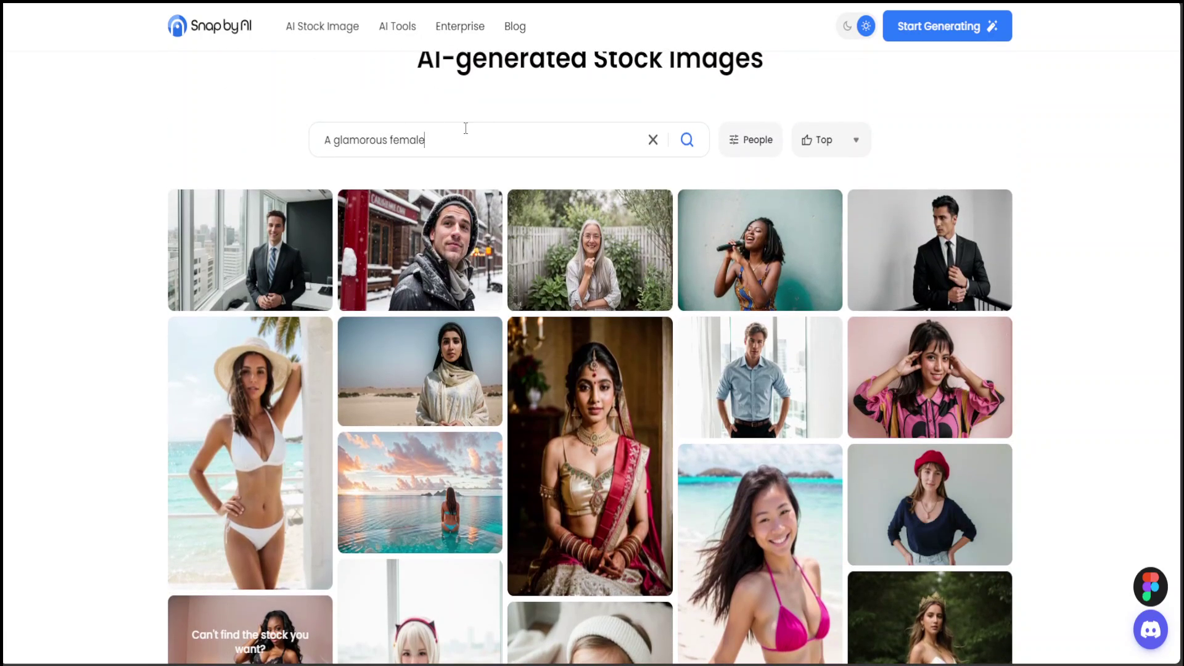
Replace the search phrase with "rugged man" and run the search.
drag(465, 140, 210, 140)
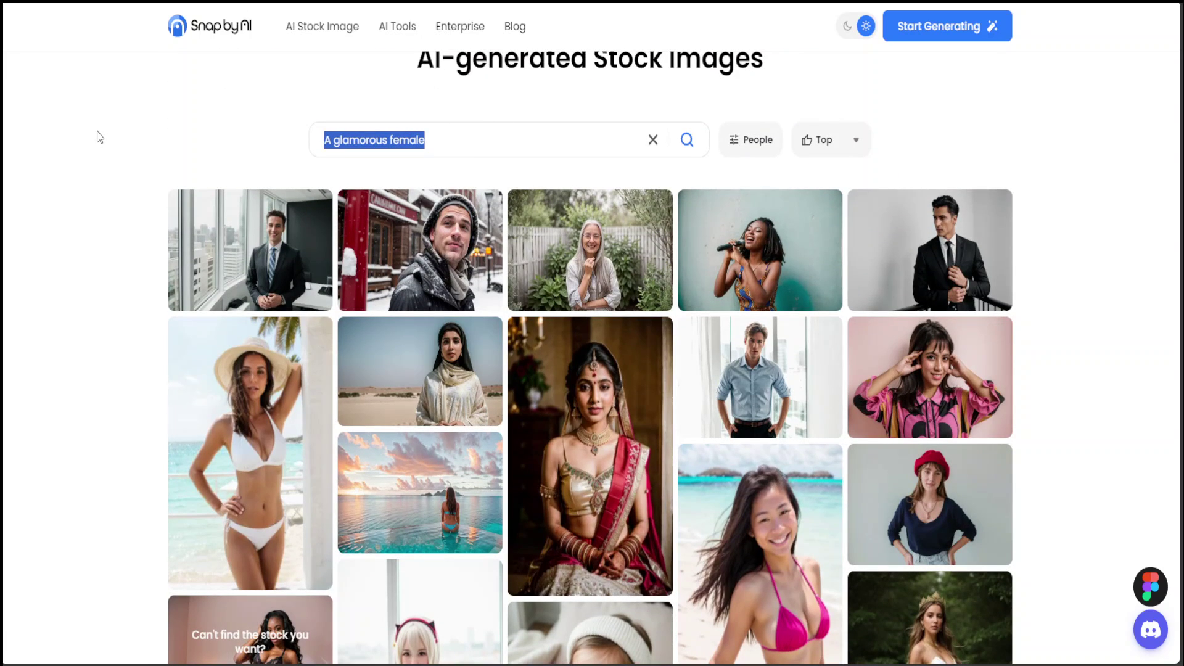
text(rugged)
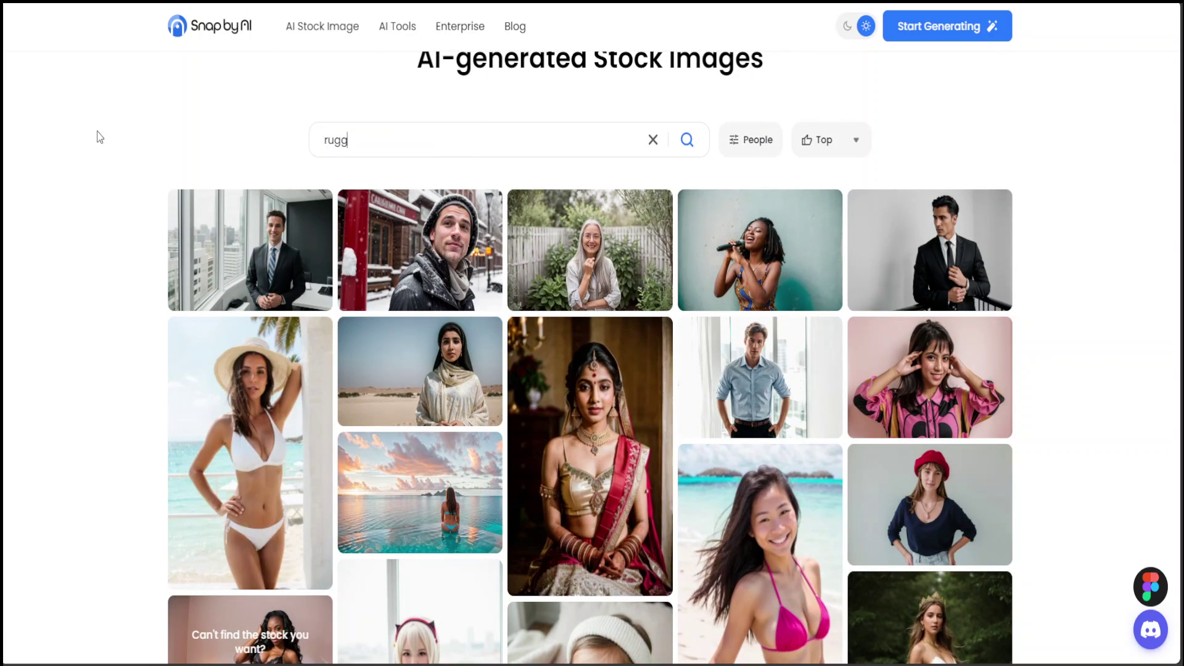
text( man)
key(Return)
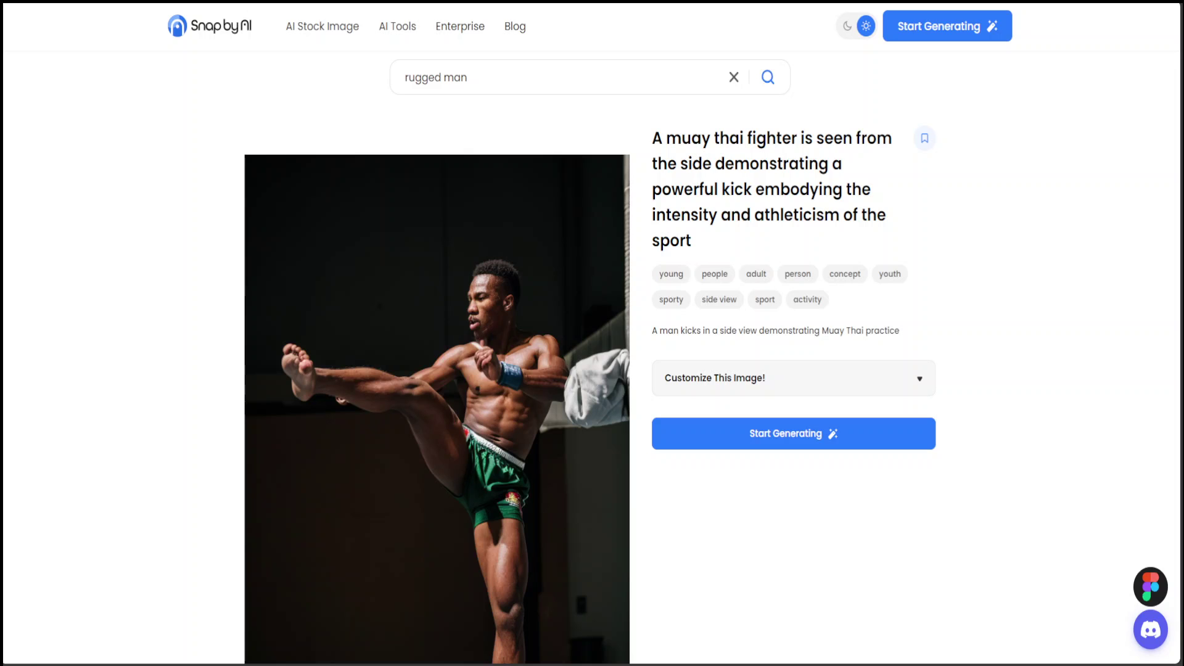
Customize the Muay Thai fighter image with Caucasian ethnicity, Female gender and age 21.
click(880, 378)
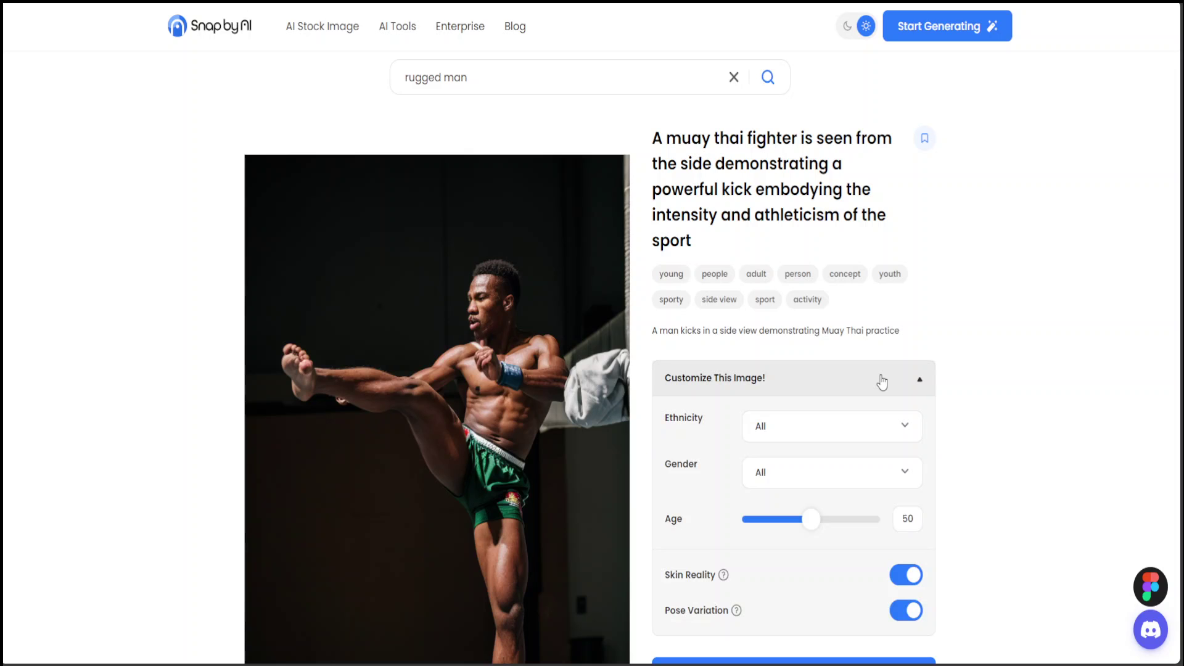
scroll(1020, 376, down, 3)
click(819, 243)
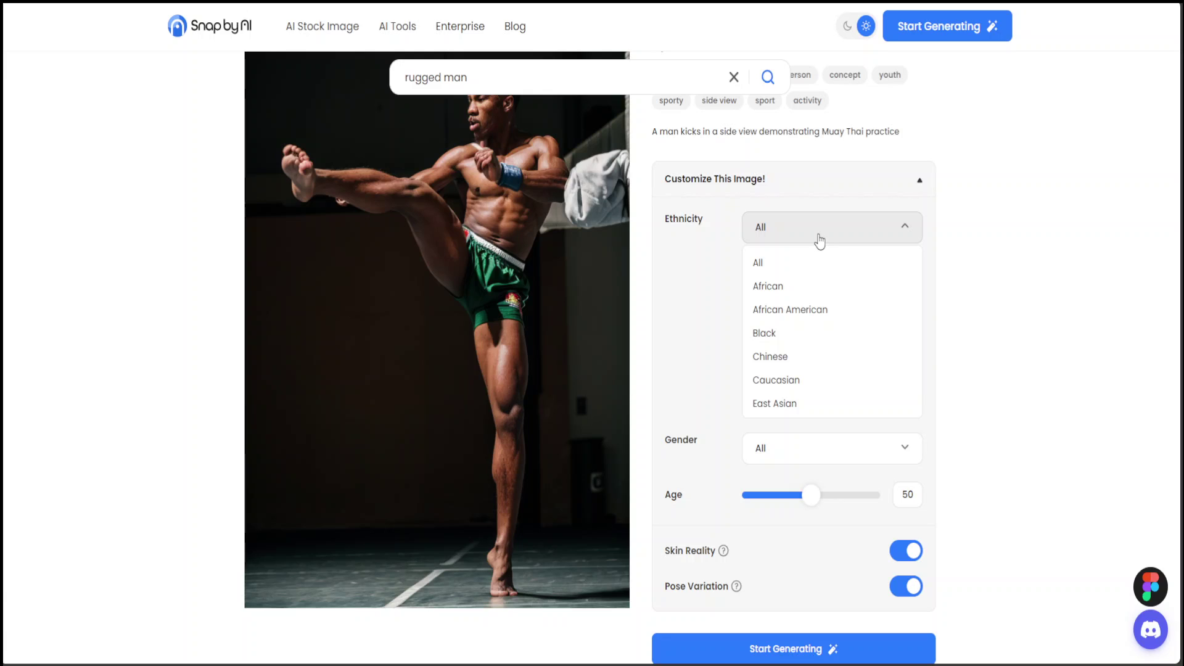
click(782, 380)
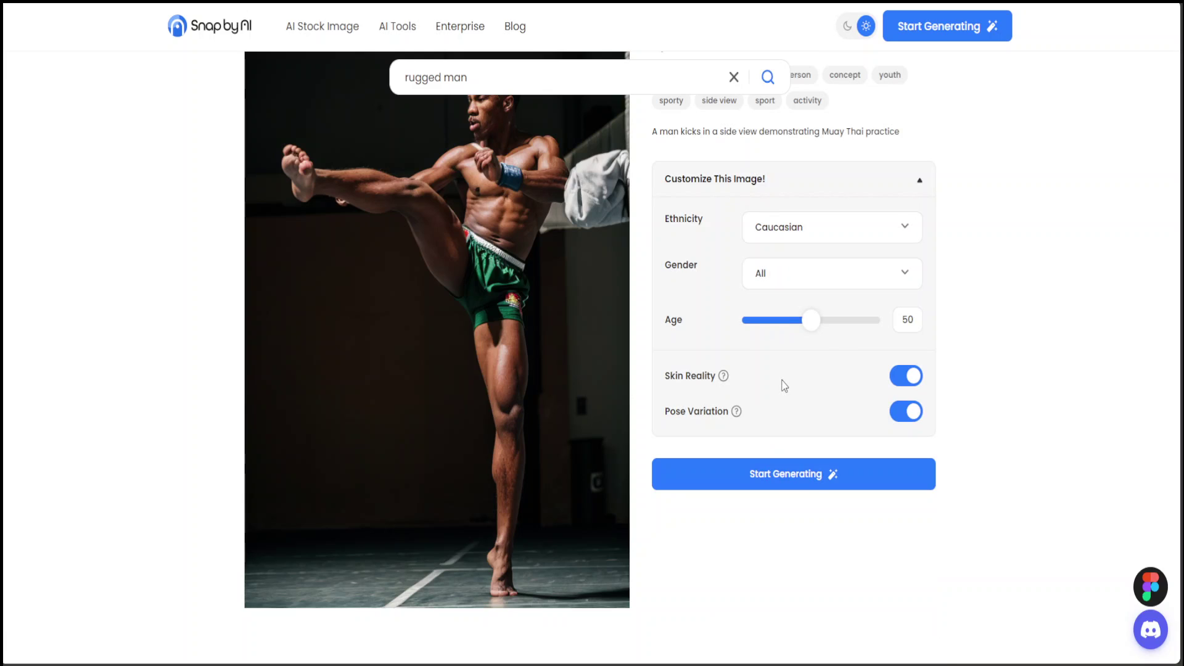
click(863, 277)
click(787, 353)
drag(808, 331, 774, 327)
Check the Skin Reality and Pose Variation explanations and generate the customized version of the Muay Thai fighter image.
mouse_move(733, 381)
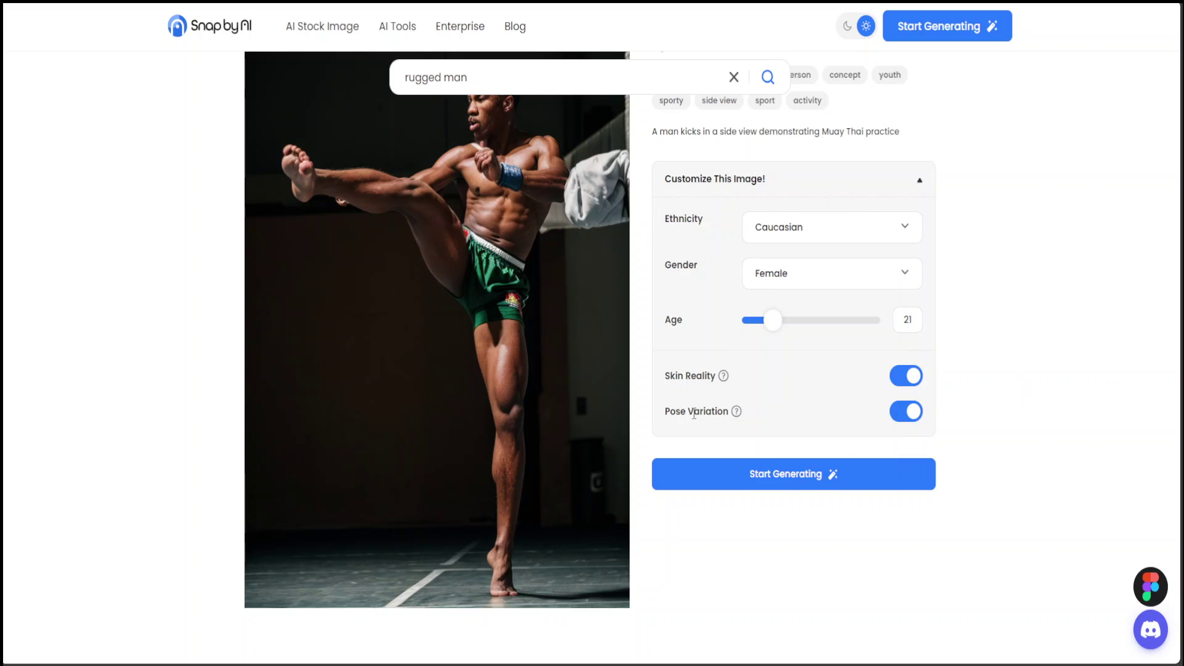
mouse_move(744, 418)
scroll(1030, 502, up, 3)
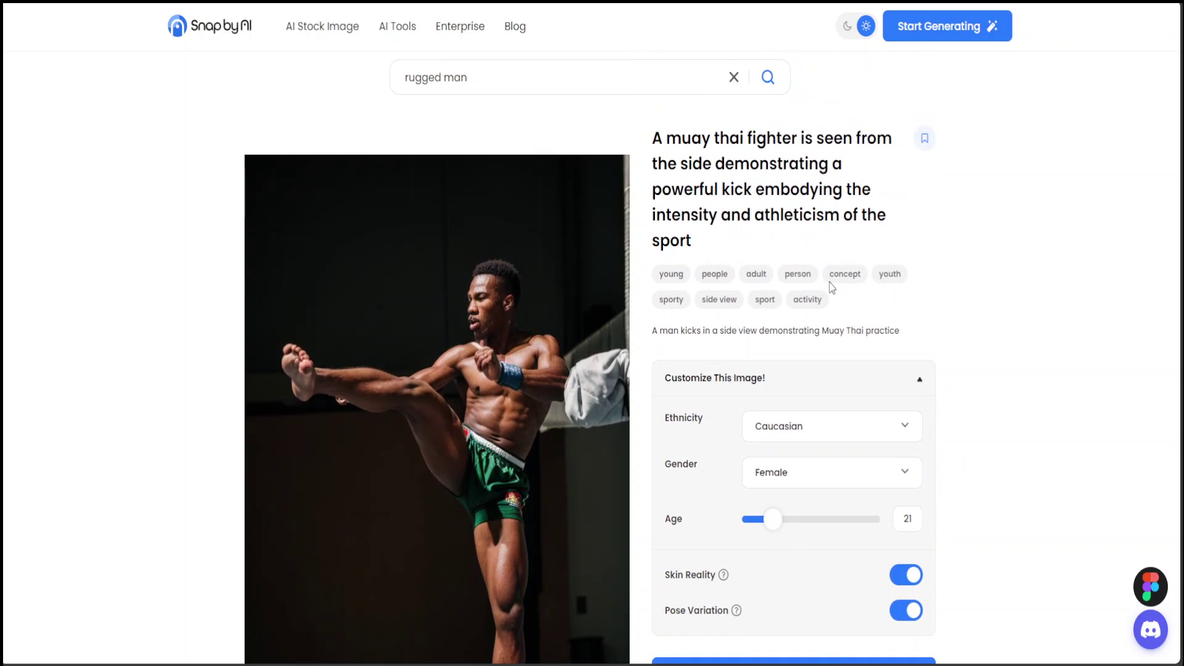
scroll(1087, 438, down, 3)
scroll(1087, 438, down, 3)
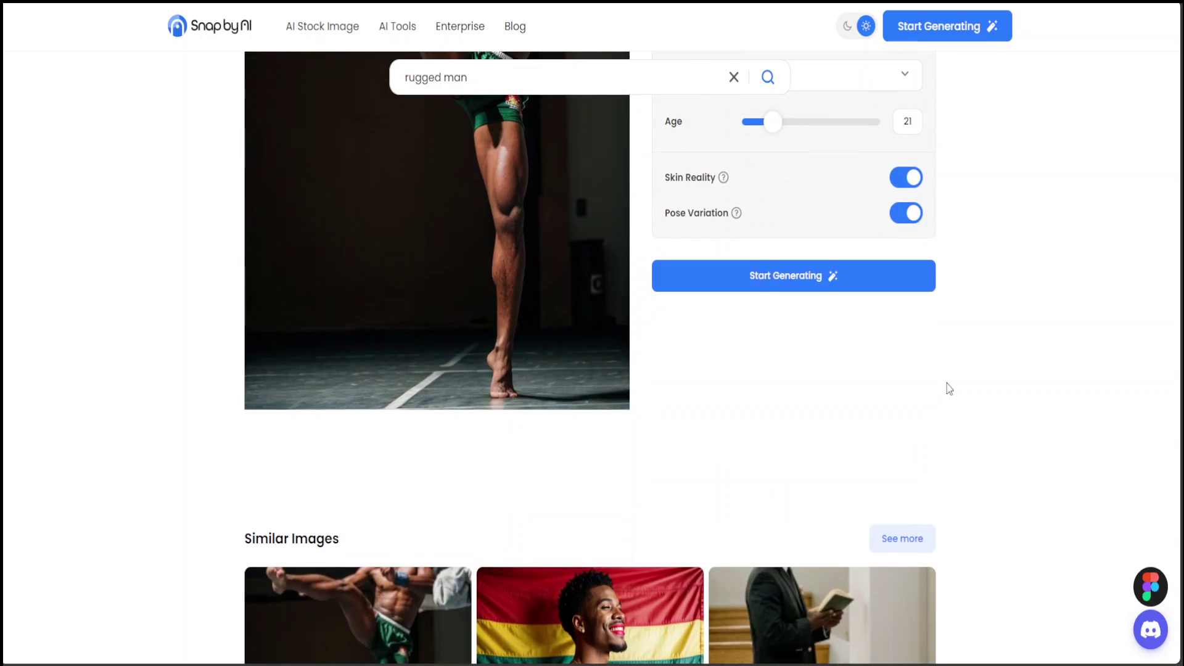
click(788, 282)
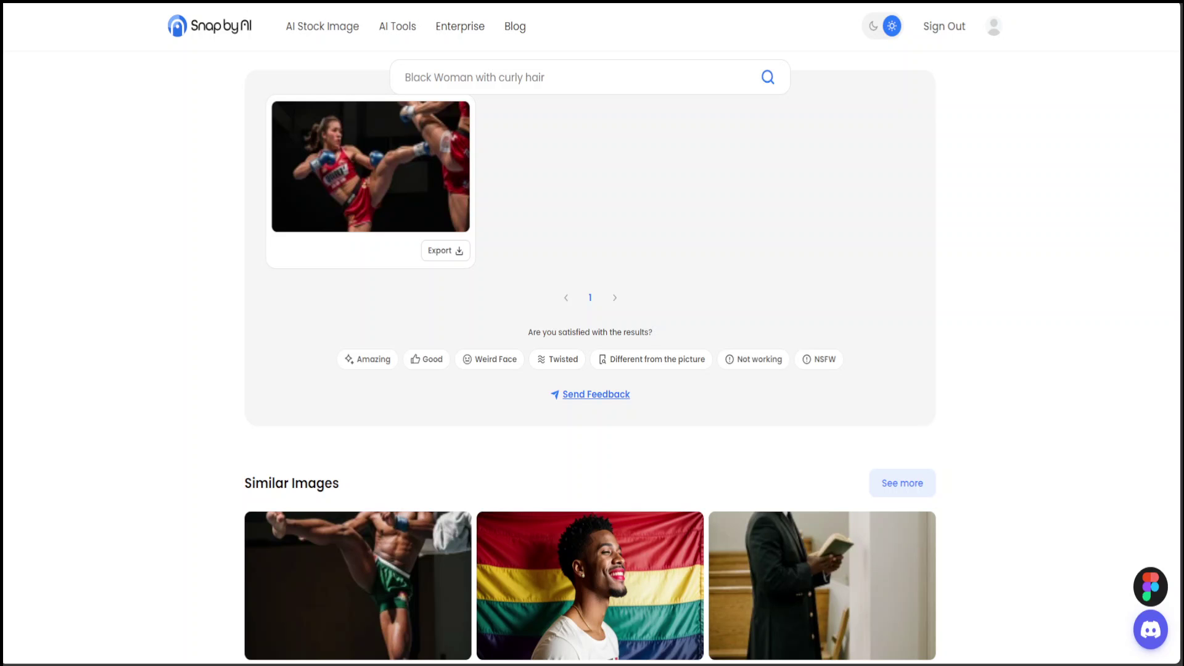
Look over the generated fighter image and its similar images, and return to the main AI stock image gallery.
scroll(590, 358, down, 5)
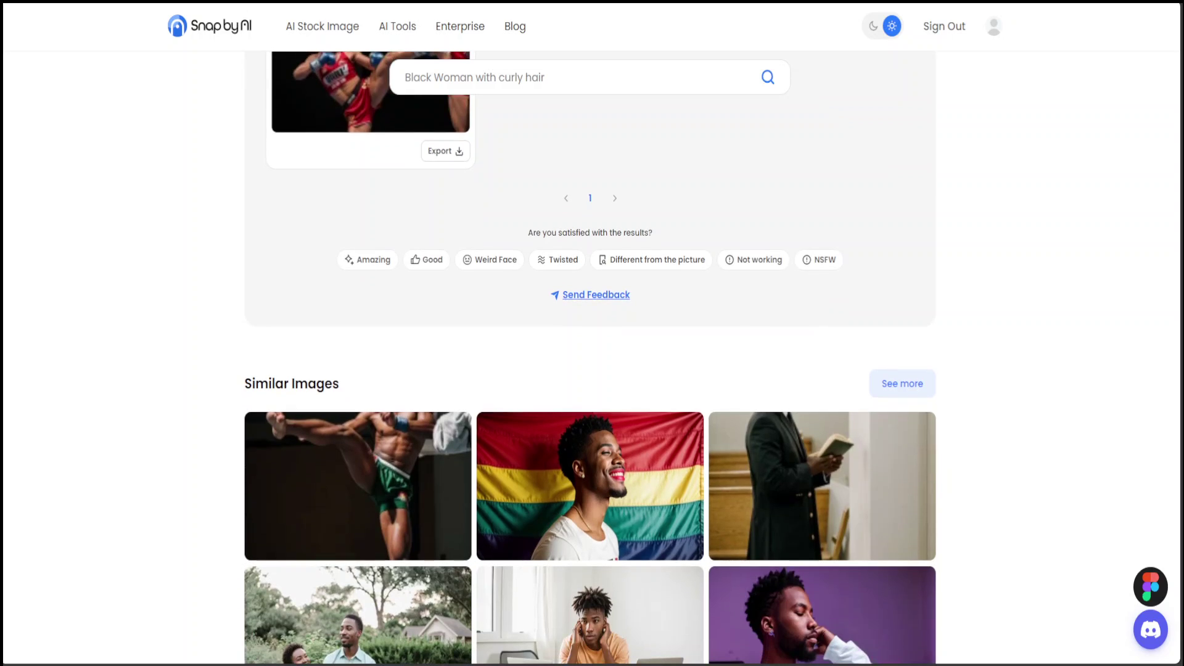
scroll(590, 358, up, 2)
scroll(591, 358, up, 15)
scroll(590, 358, up, 5)
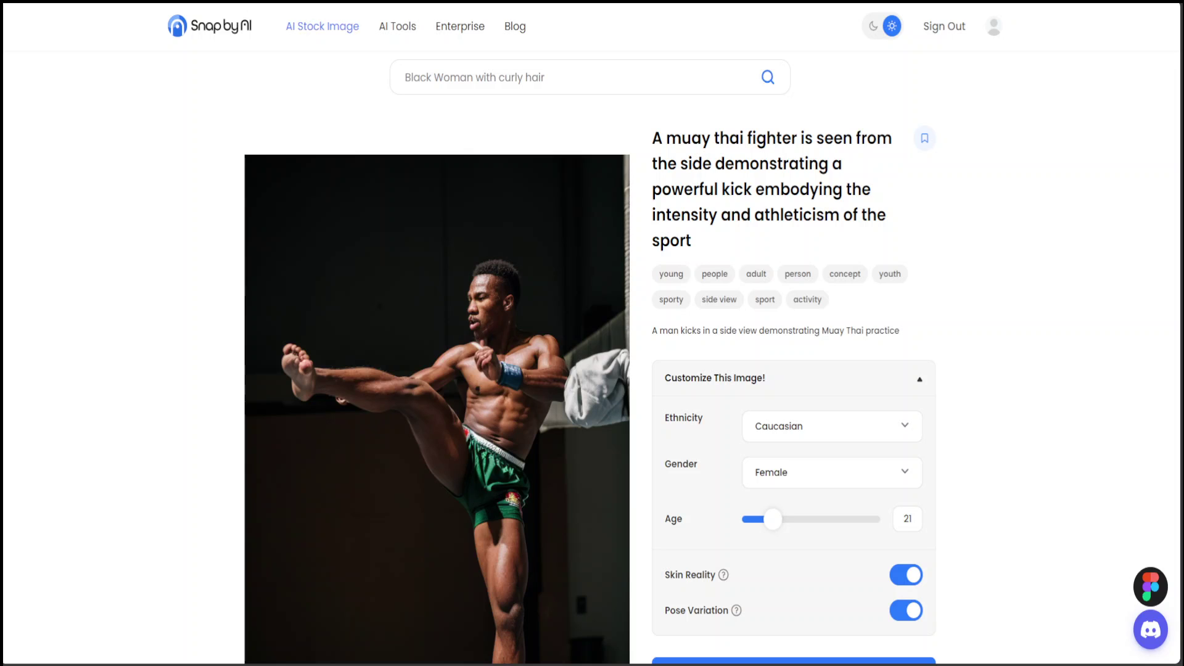
click(322, 26)
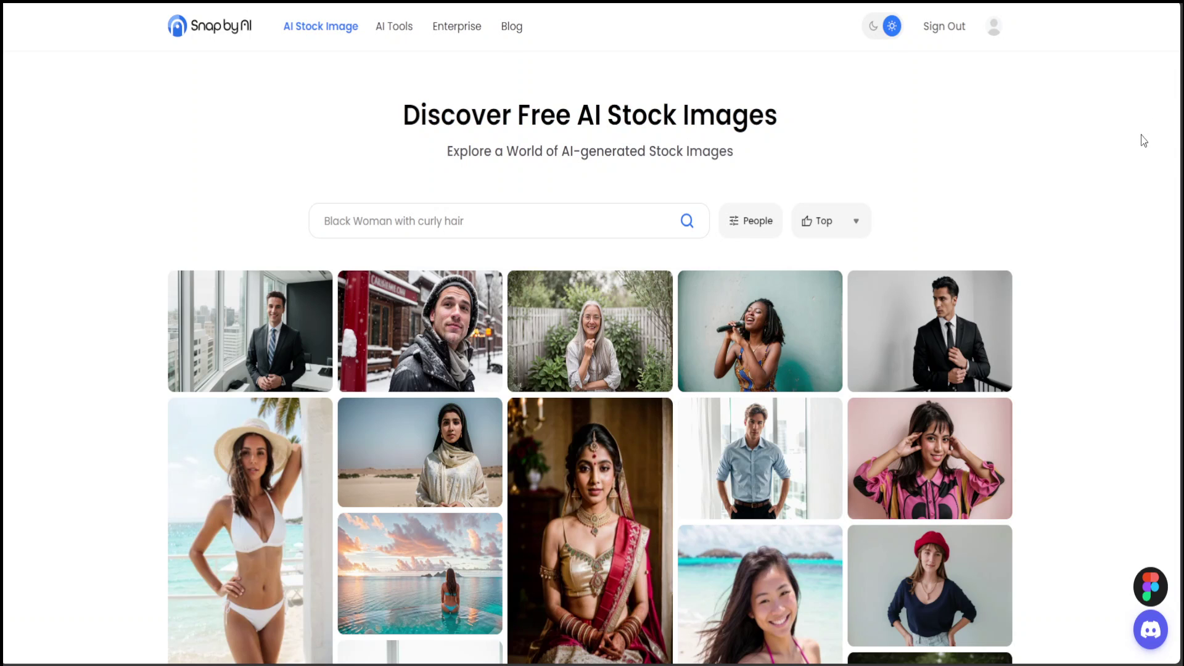
scroll(1144, 258, down, 3)
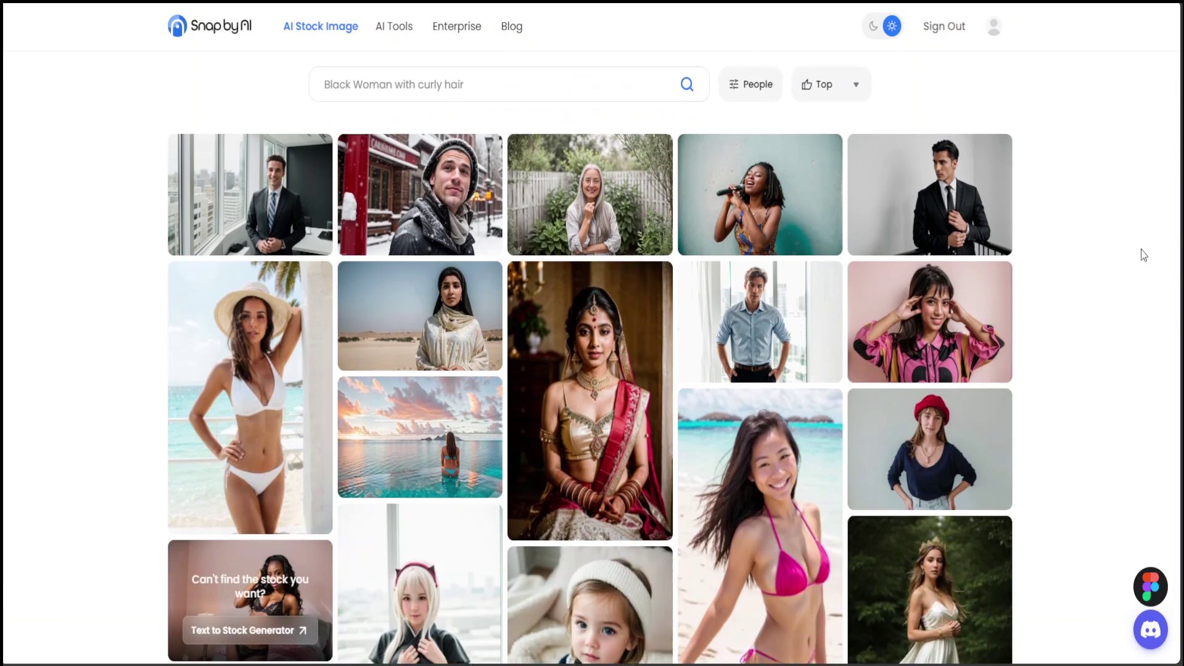